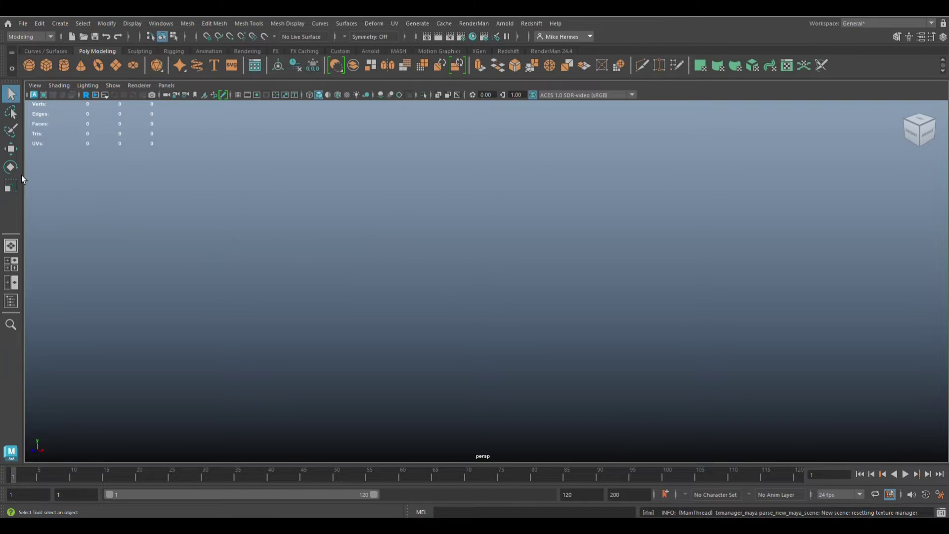
Open the Windows menu in the main menu bar of the empty scene.
left_click(161, 24)
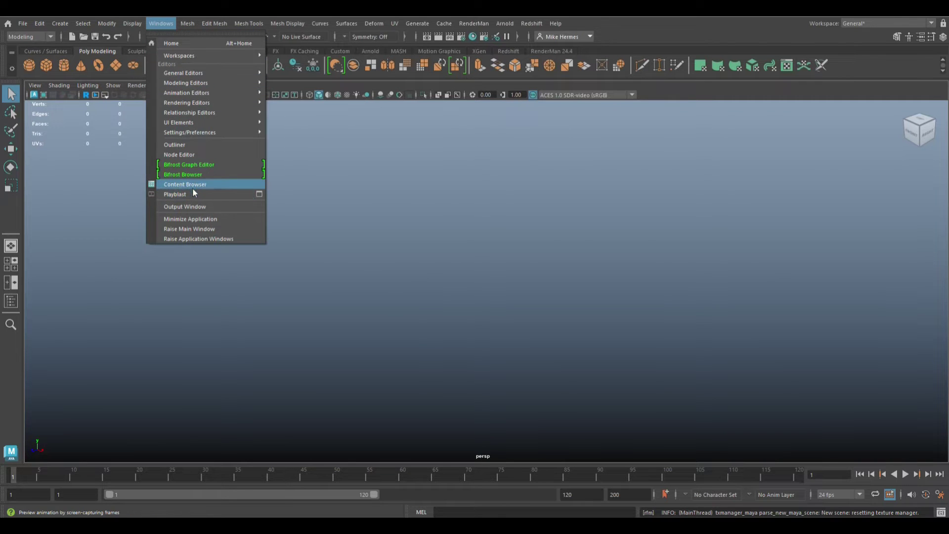
Open the Content Browser, glance at Examples, then return to Favorites showing Assets' category folders.
left_click(207, 186)
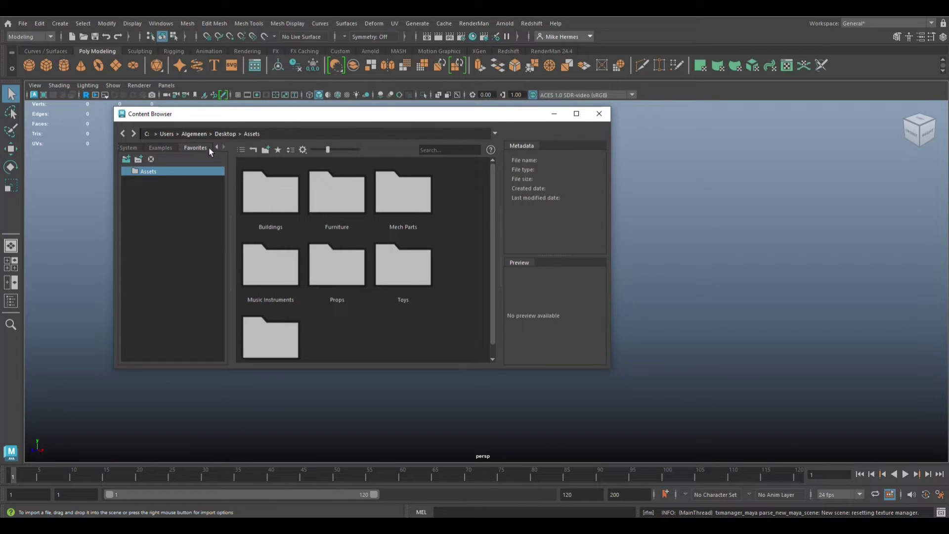
left_click(158, 148)
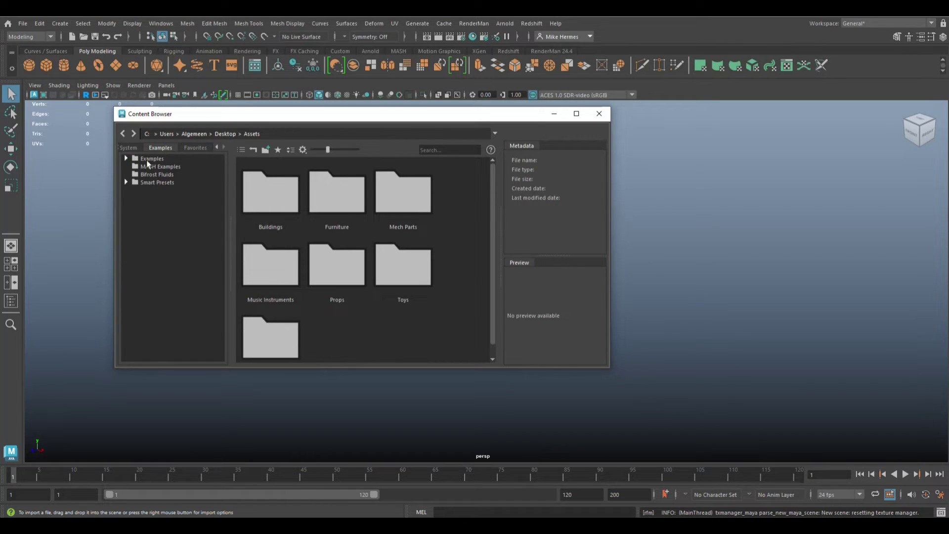
left_click(196, 147)
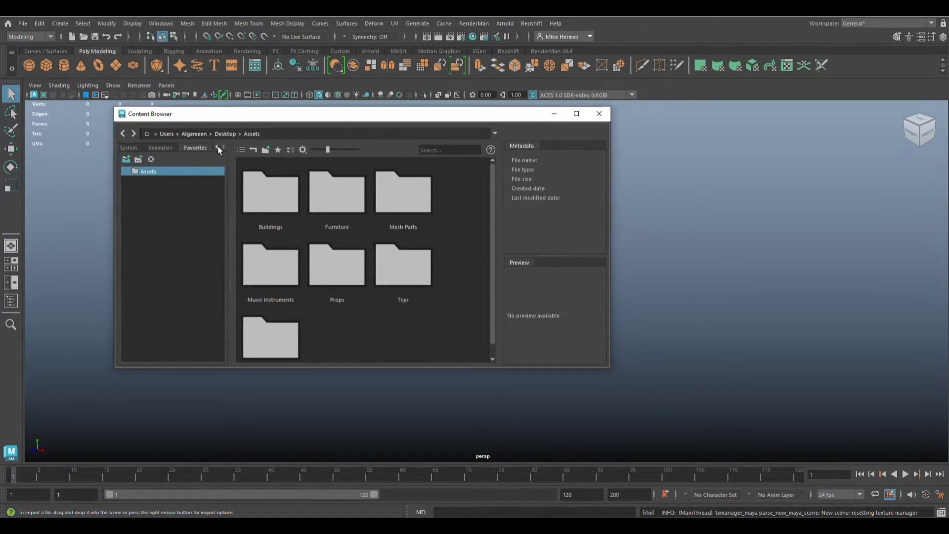
left_click(217, 148)
left_click(222, 148)
Create a new 'Body parts' directory inside Assets, open it, then close the Content Browser.
right_click(368, 325)
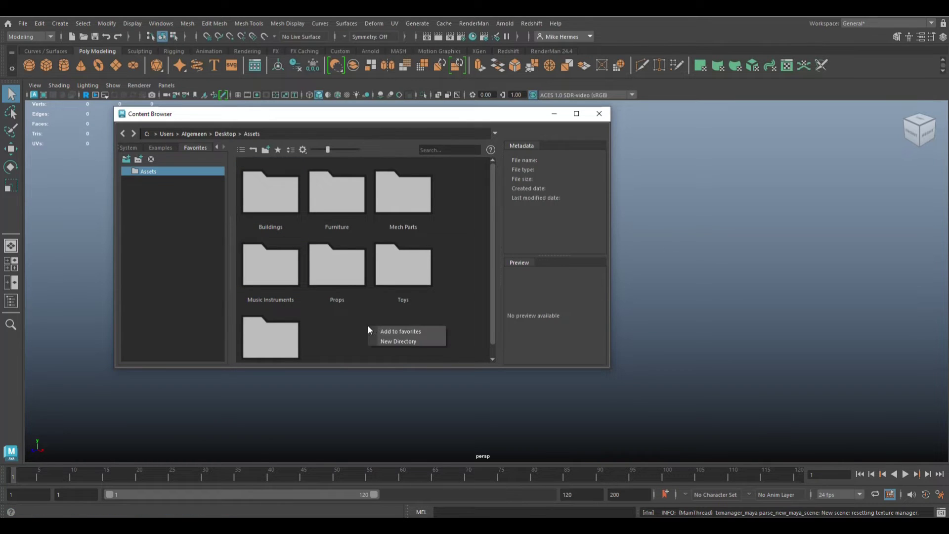
left_click(418, 343)
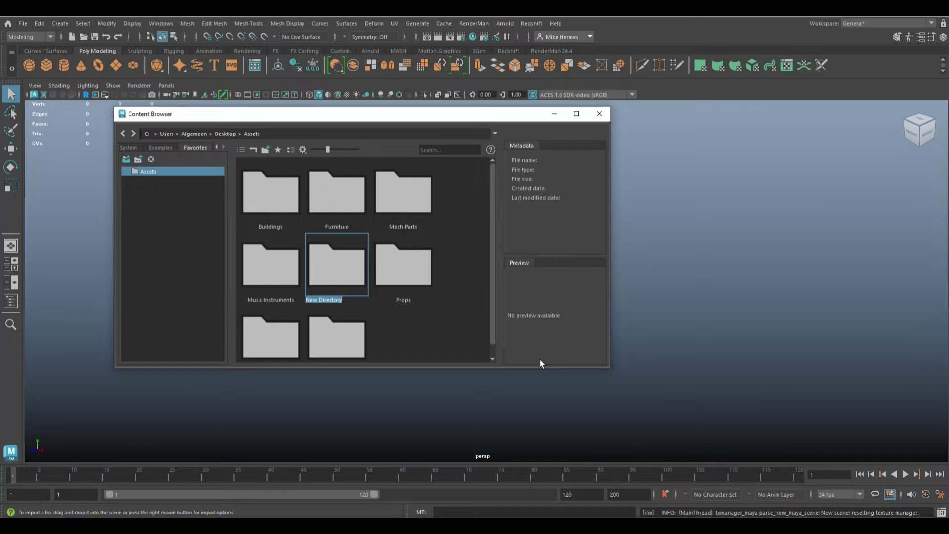
type("Body")
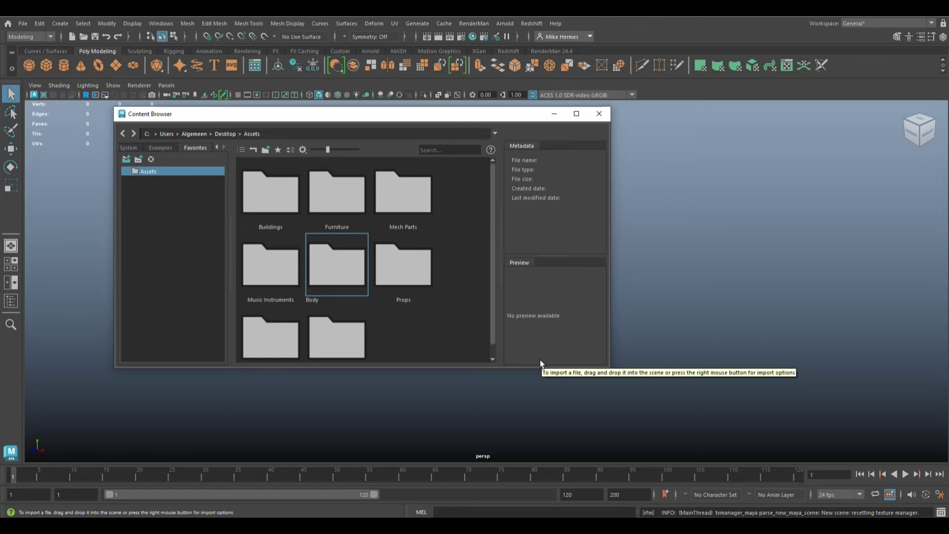
type("parts")
left_click(426, 340)
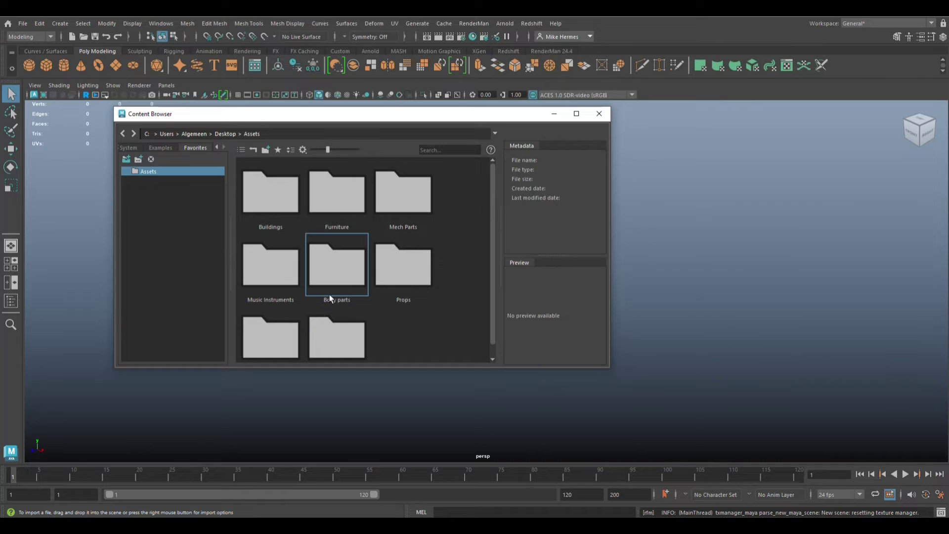
double_click(335, 271)
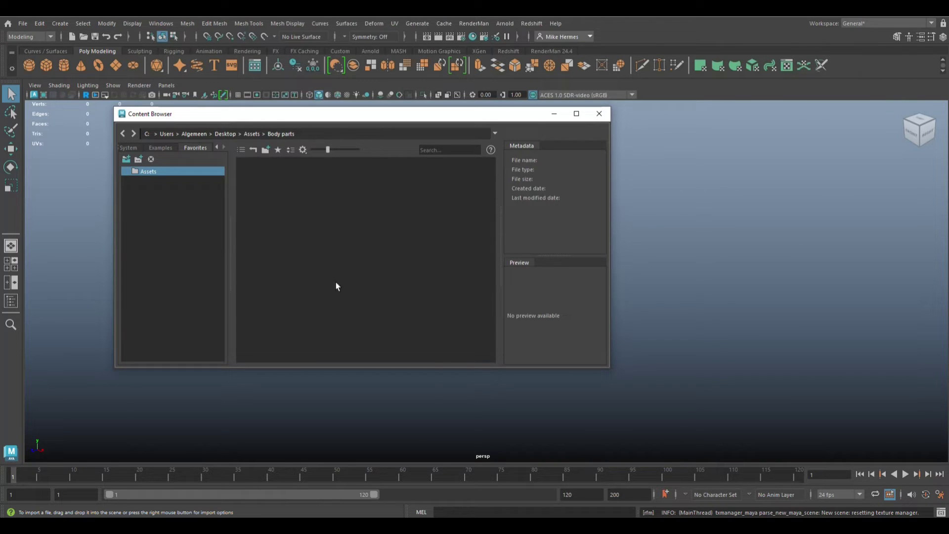
left_click(598, 113)
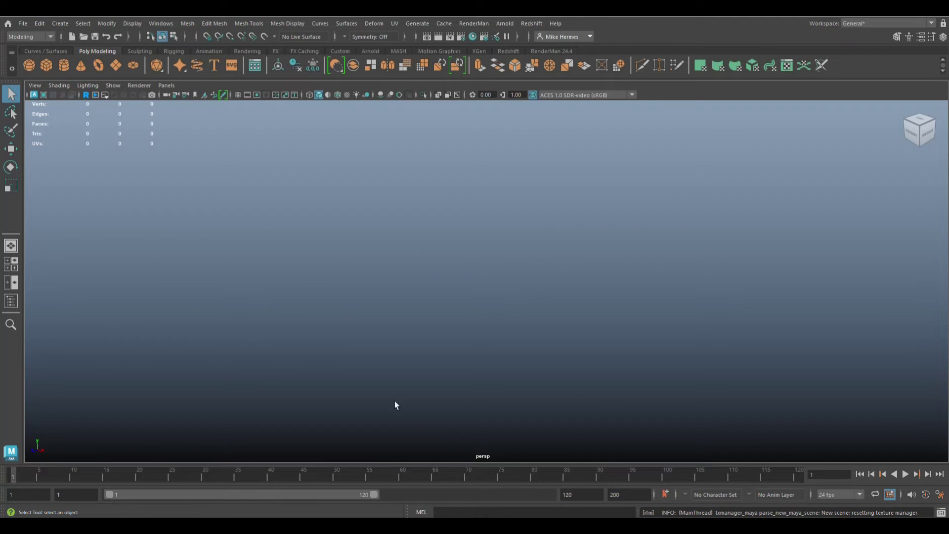
Add a Poly Sphere from the shelf and frame it with F, orbiting, panning and zooming.
left_click(32, 69)
key("f")
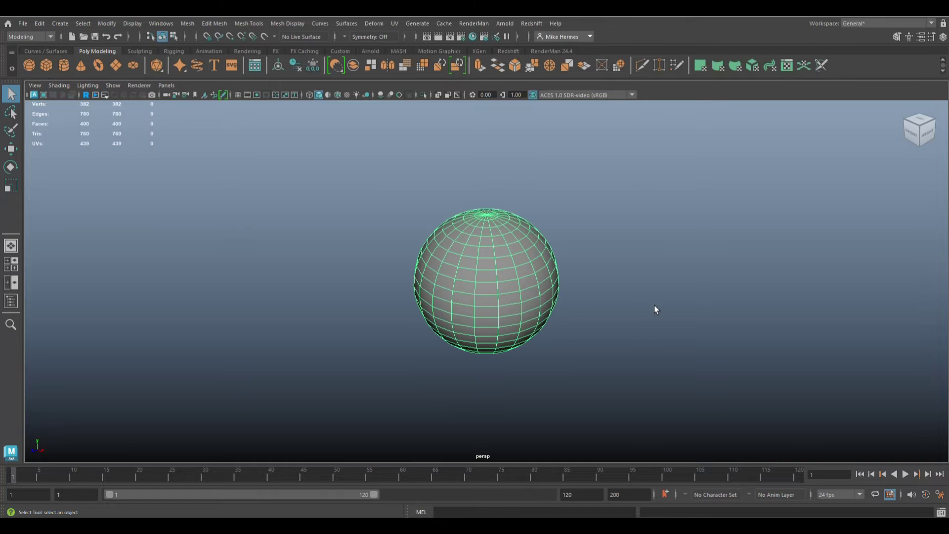
mouse_move(657, 317)
left_mouse_down("alt")
mouse_move(665, 297)
mouse_move(665, 325)
left_mouse_up("alt")
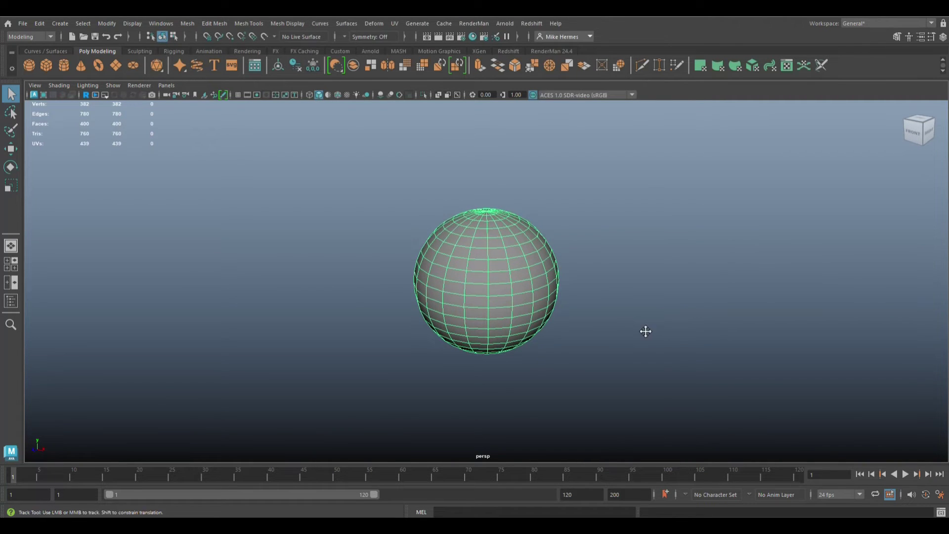
middle_click_drag(645, 331, 647, 305, "alt")
scroll(651, 302, "up", 2)
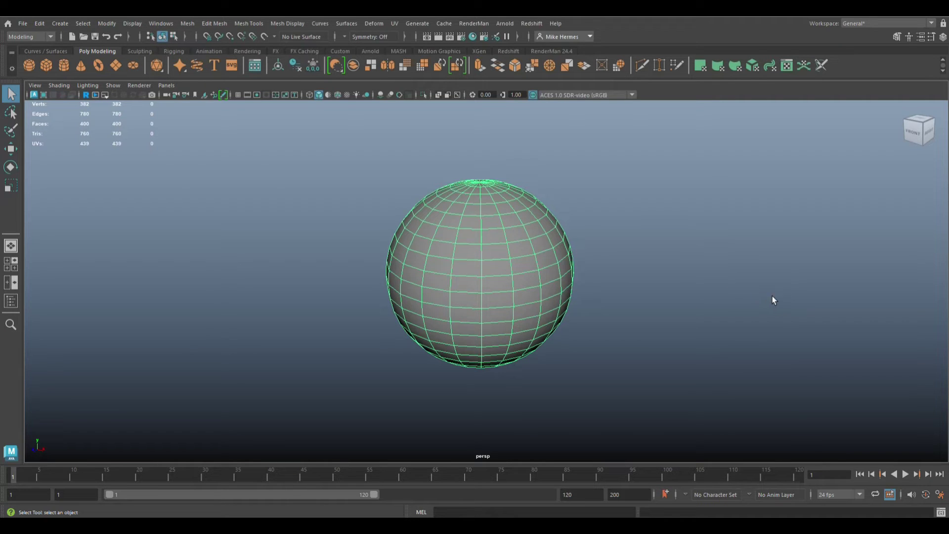
left_click(22, 24)
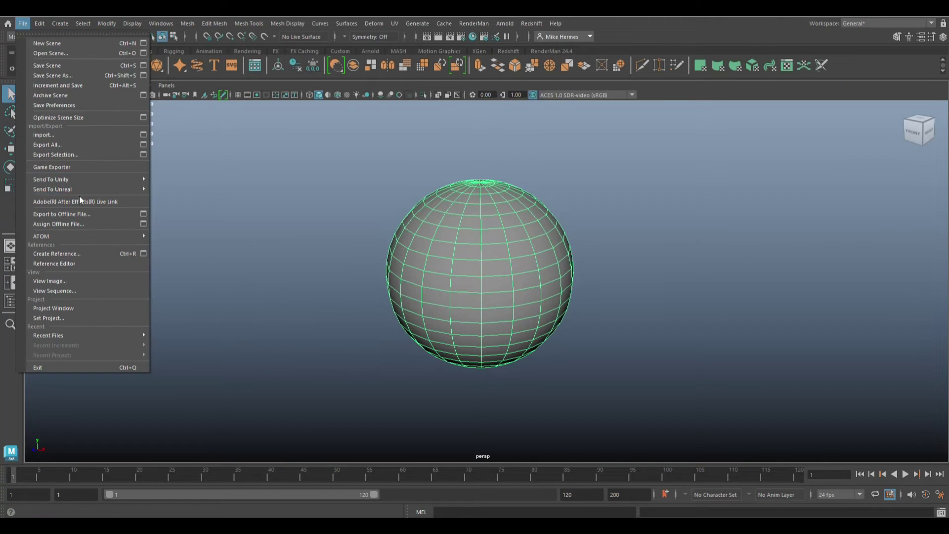
In the Export Selection options, open the Thumbnail/Playblast Capture window.
left_click(143, 154)
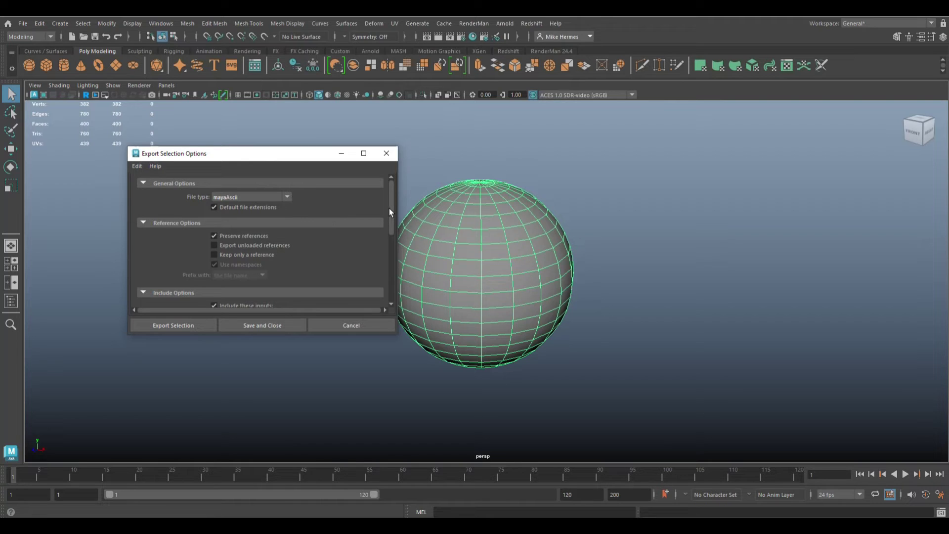
left_click_drag(392, 208, 396, 278)
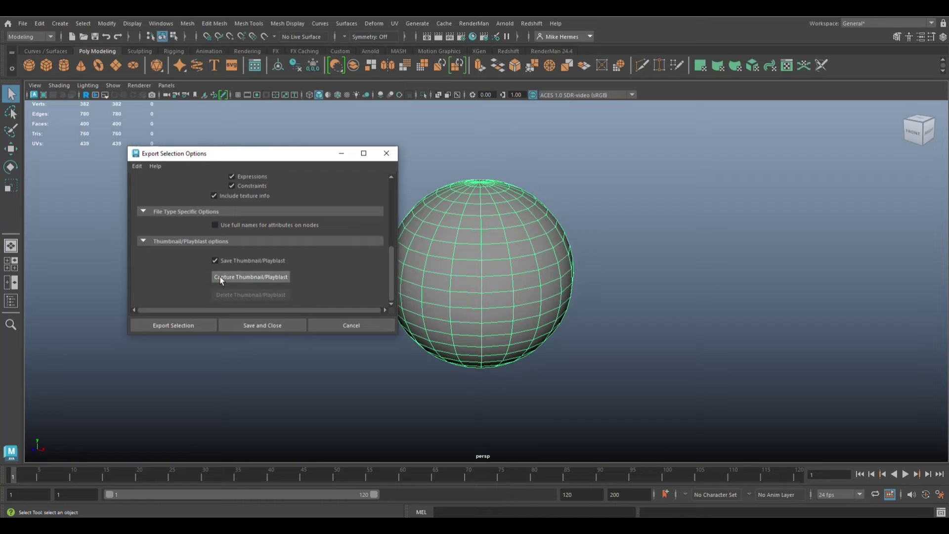
left_click(244, 278)
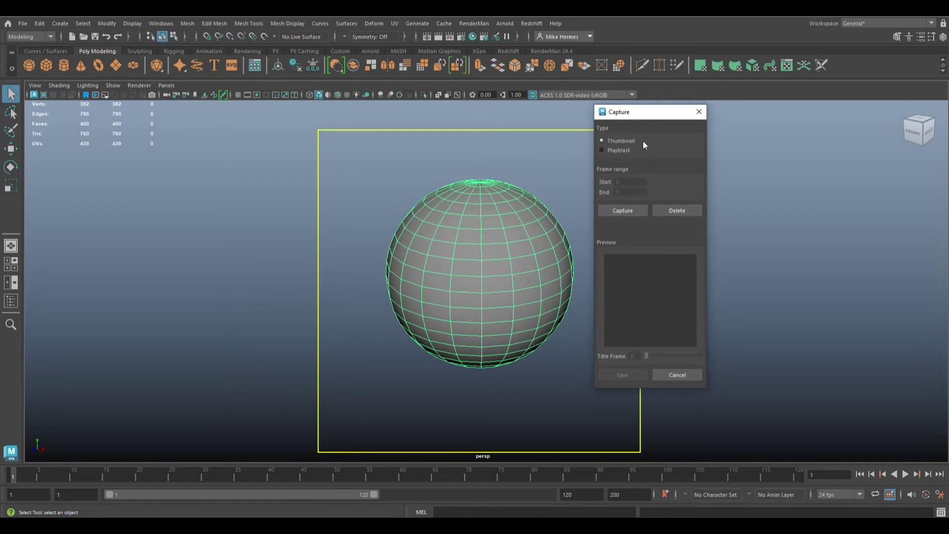
Angle the camera, deselect the sphere, then capture and save its thumbnail.
left_click_drag(775, 115, 801, 110)
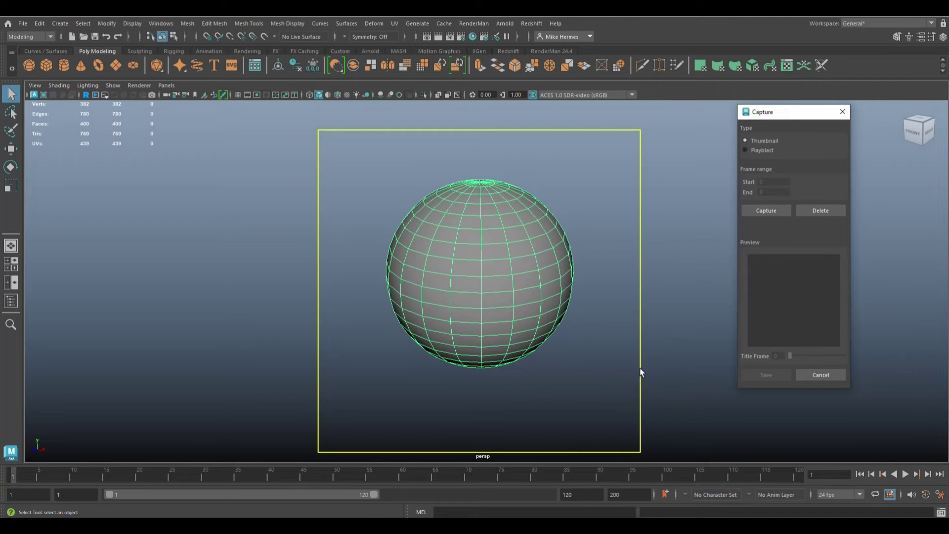
left_click_drag(682, 349, 698, 361, "alt")
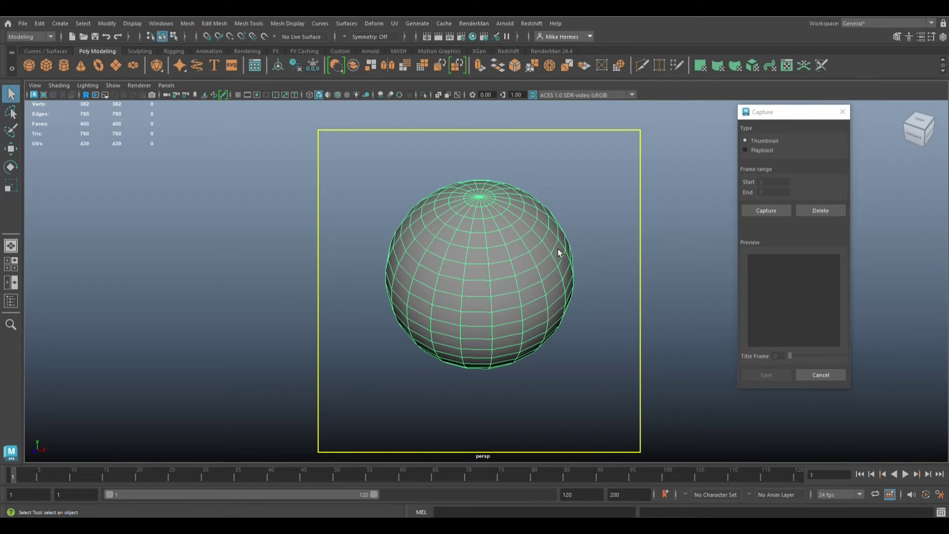
left_click(687, 293)
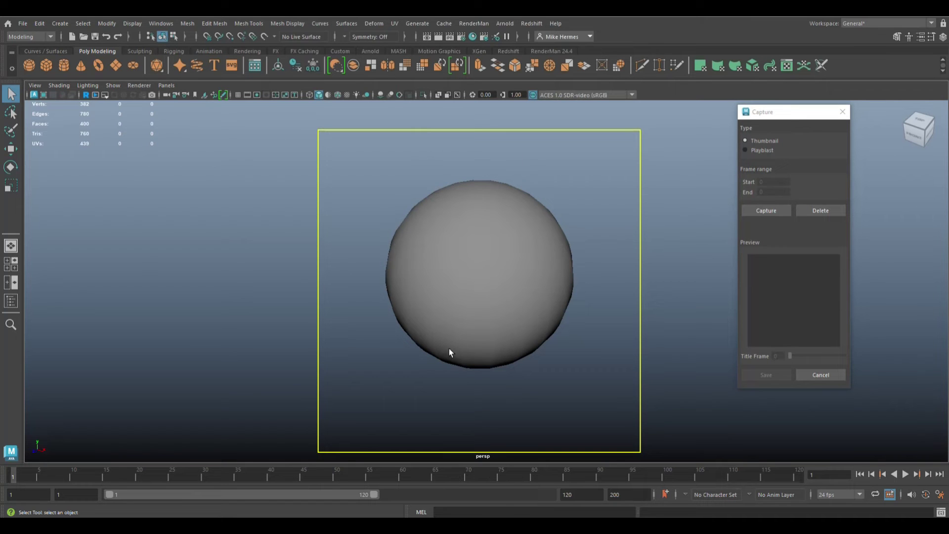
left_click(773, 211)
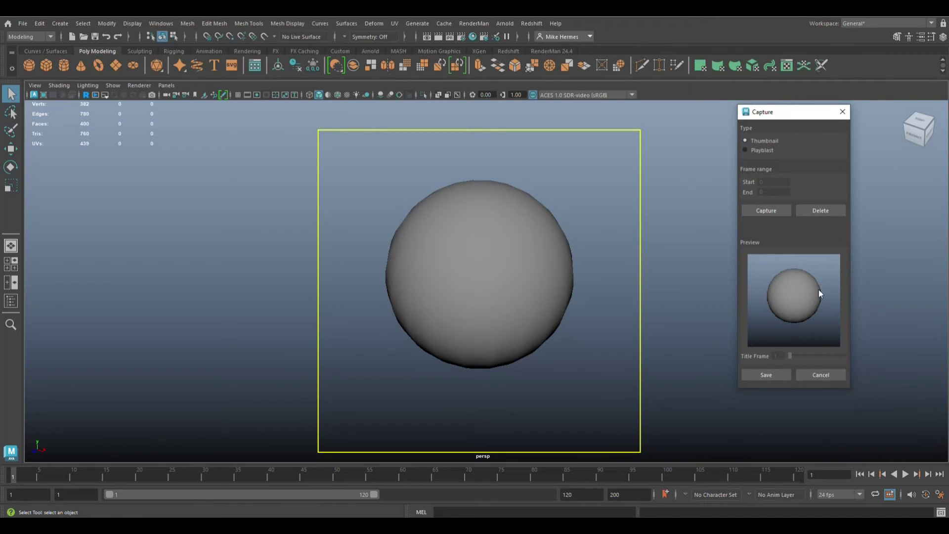
left_click(765, 374)
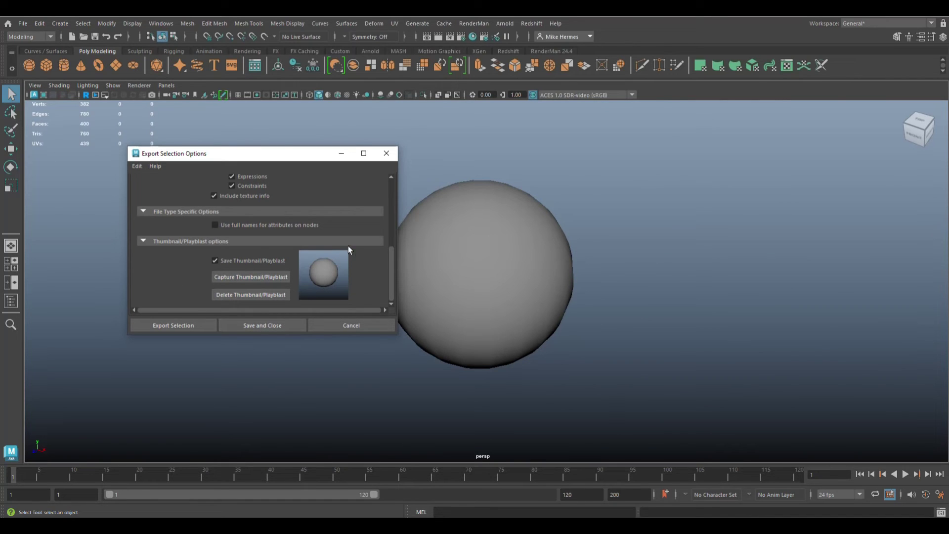
Select the sphere and export it as 'Human head' into Desktop\Assets\Body parts.
left_click_drag(390, 278, 389, 298)
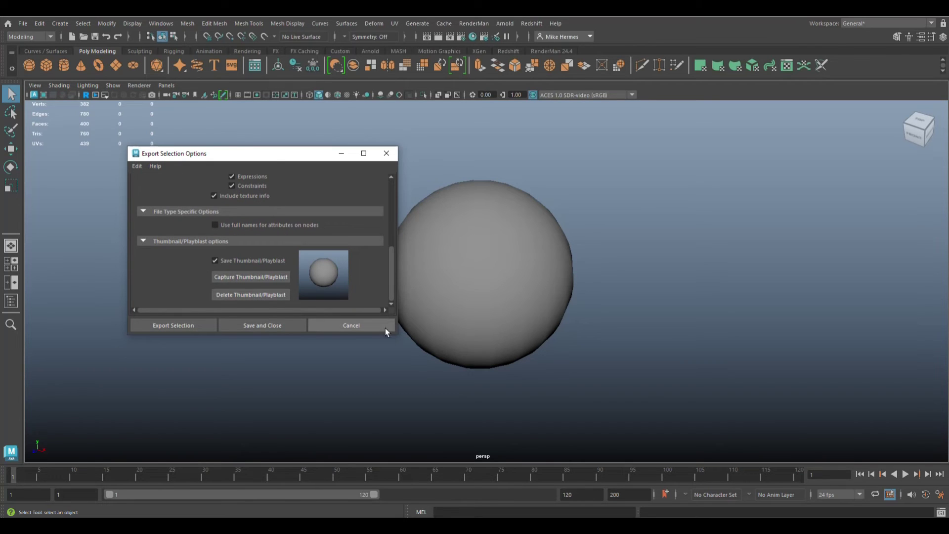
left_click(565, 304)
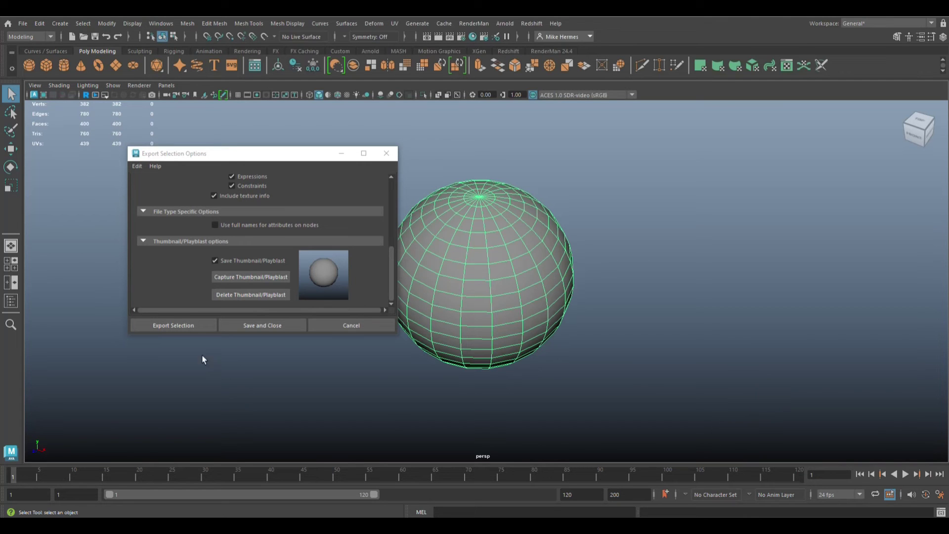
left_click(179, 326)
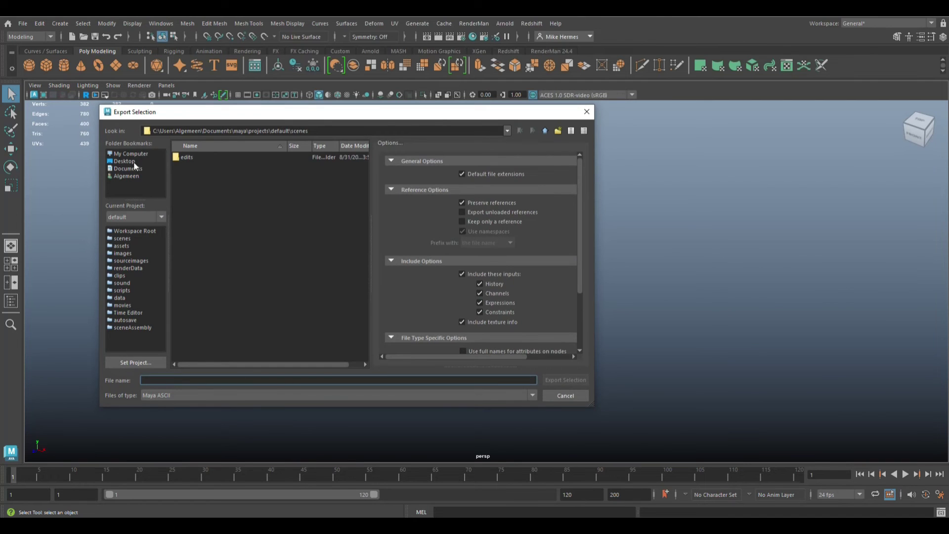
left_click(134, 163)
double_click(191, 168)
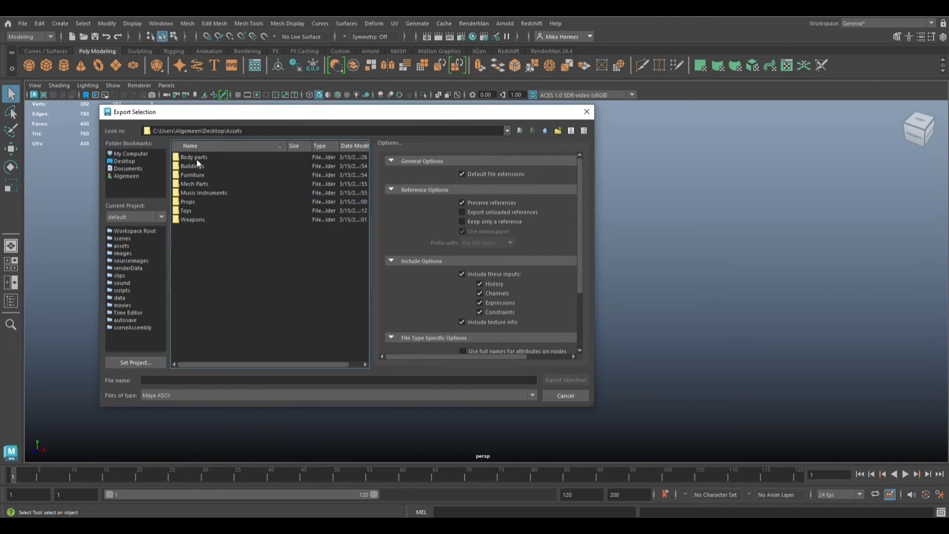
double_click(199, 158)
left_click(221, 380)
type("H")
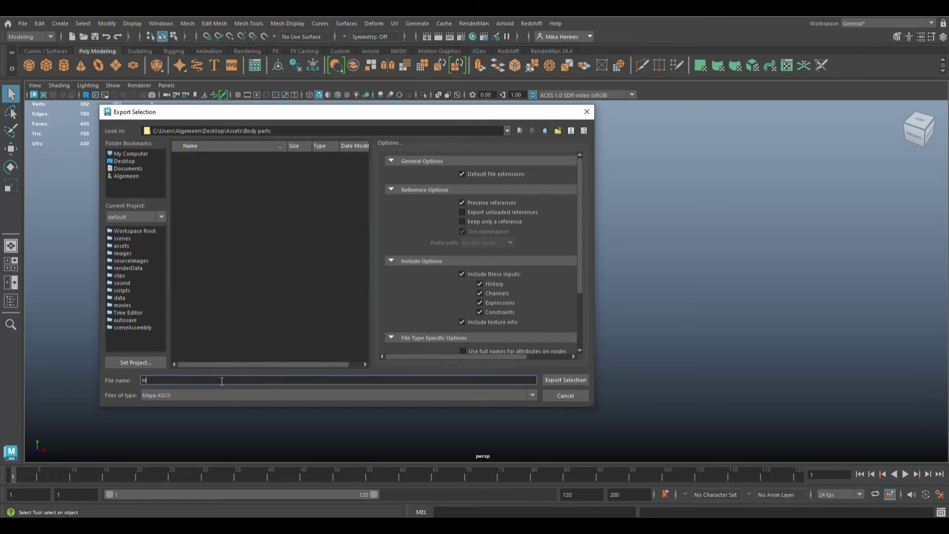
type("uman head")
left_click(570, 380)
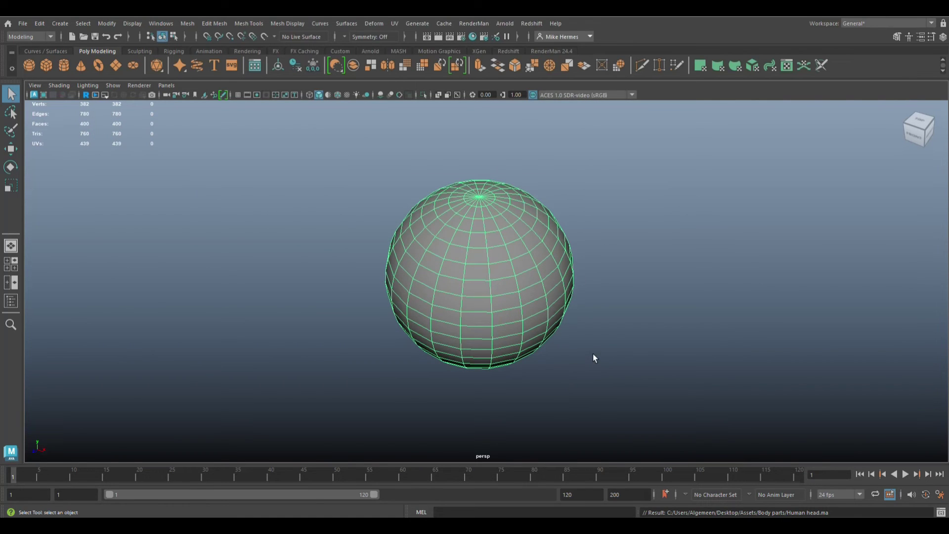
Delete the sphere and start a New Scene, choosing Don't Save for the old one.
left_click_drag(330, 175, 675, 407)
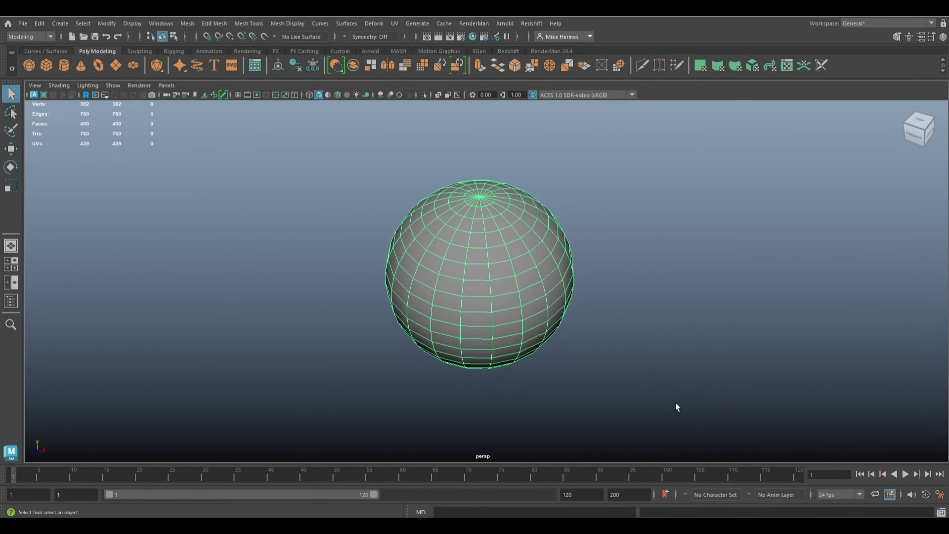
key("Delete")
left_click(23, 23)
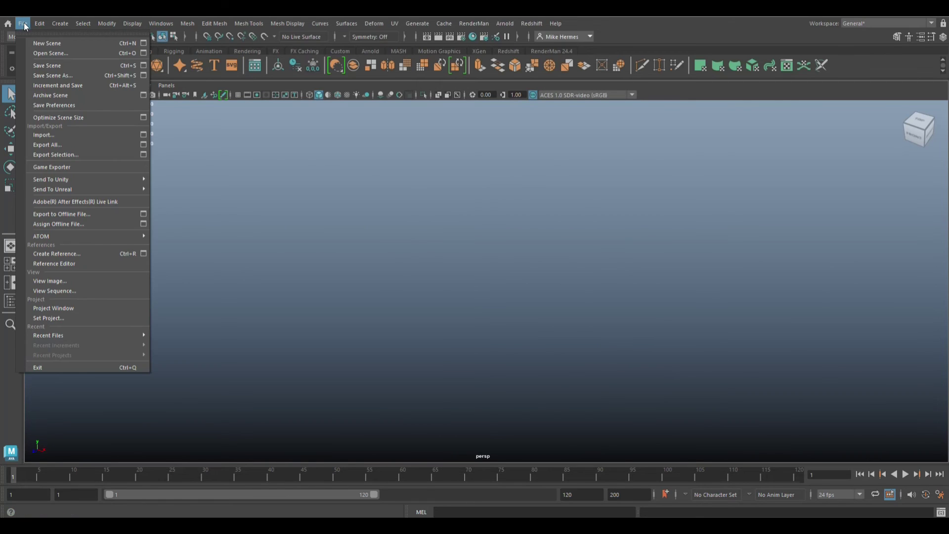
left_click(63, 44)
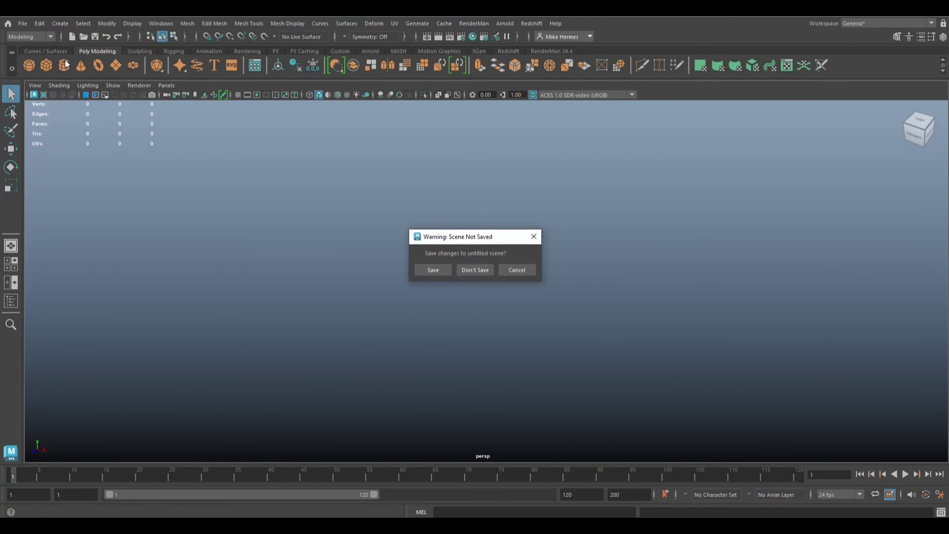
left_click(477, 270)
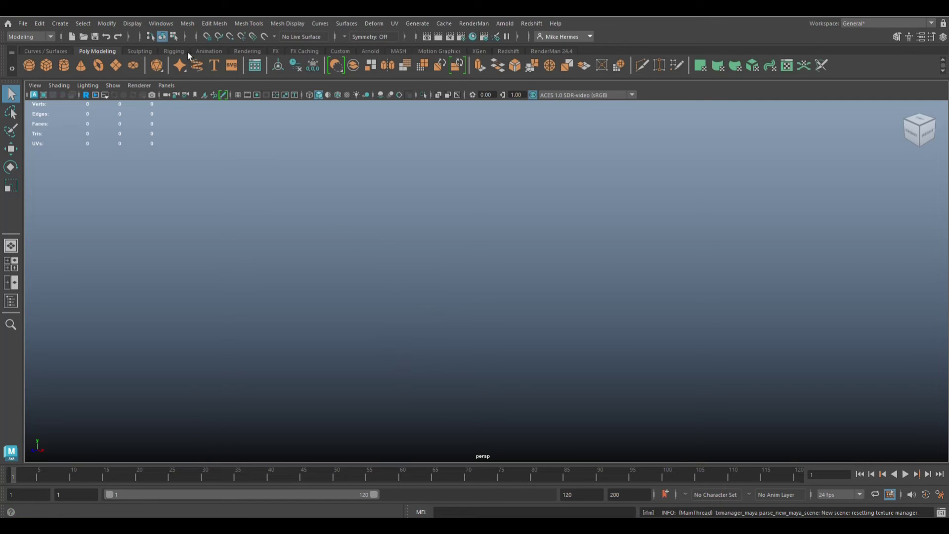
left_click(164, 24)
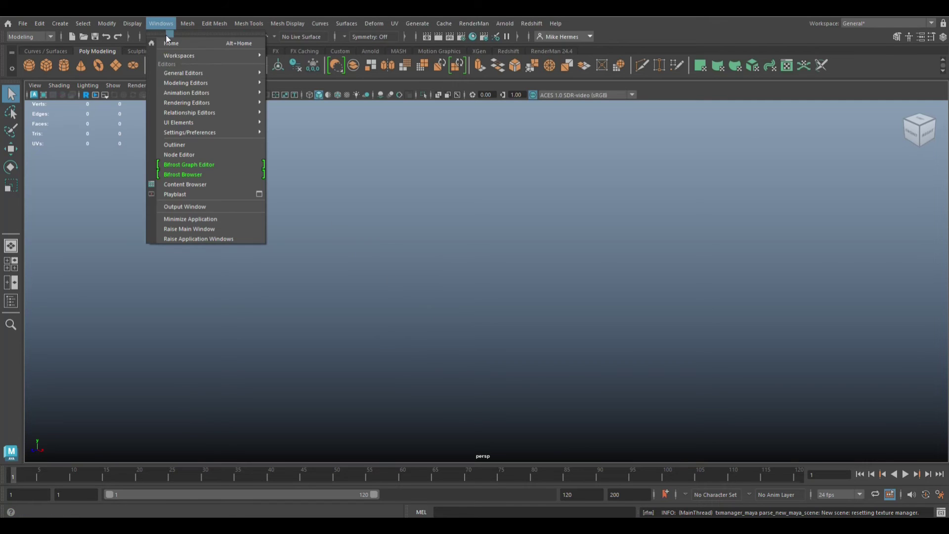
In the Content Browser's Body parts folder, import Human head.ma into the new scene.
left_click(190, 185)
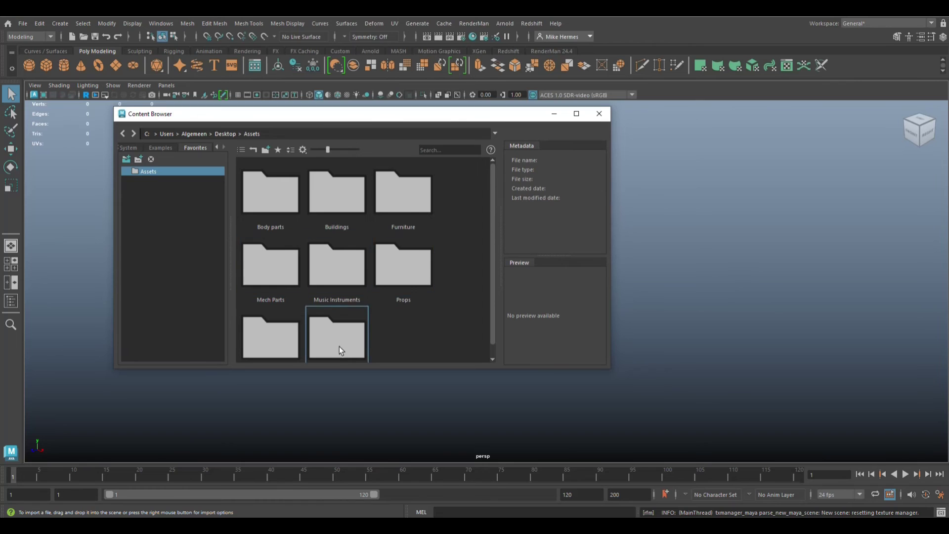
double_click(268, 200)
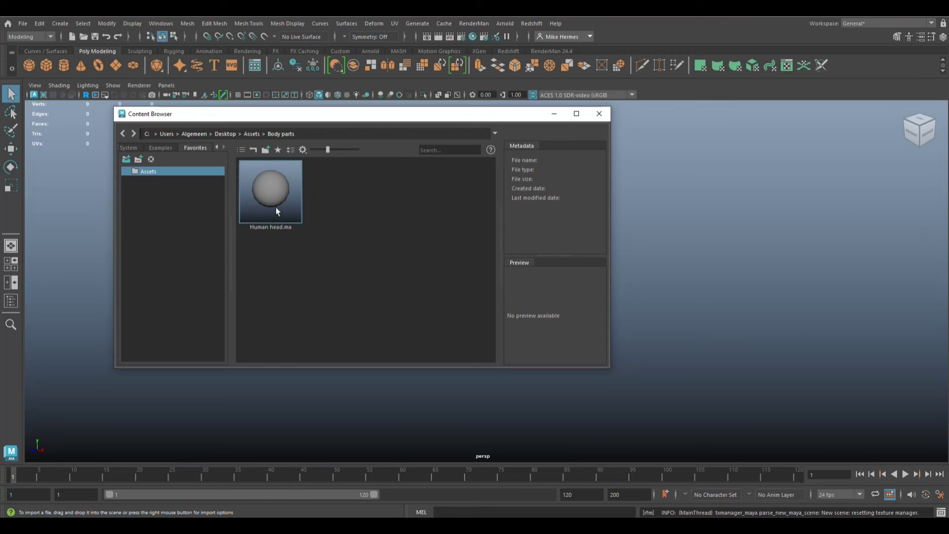
left_click(273, 192)
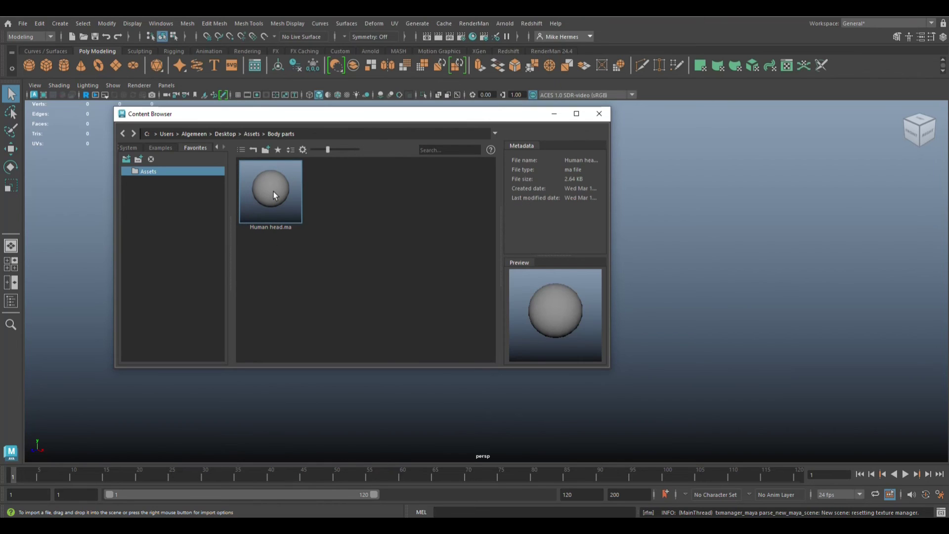
right_click(274, 191)
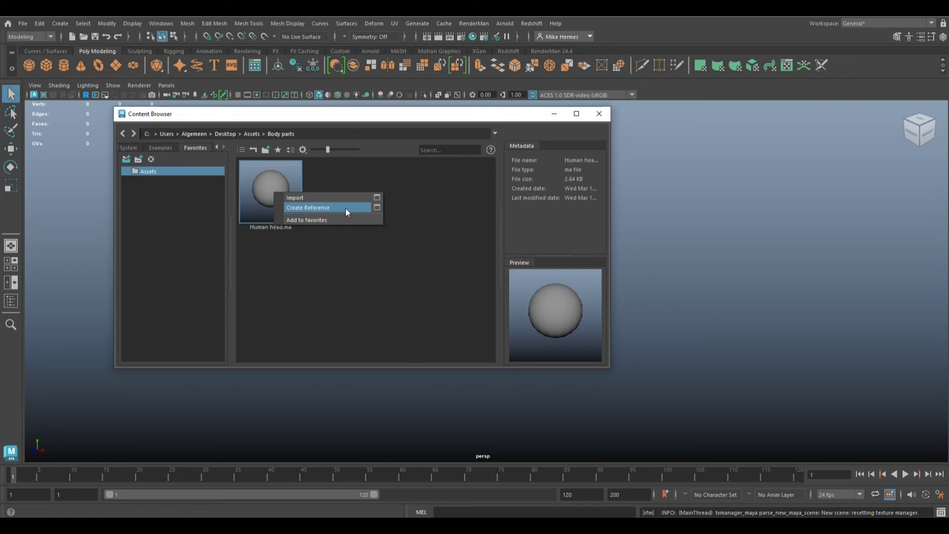
left_click(334, 197)
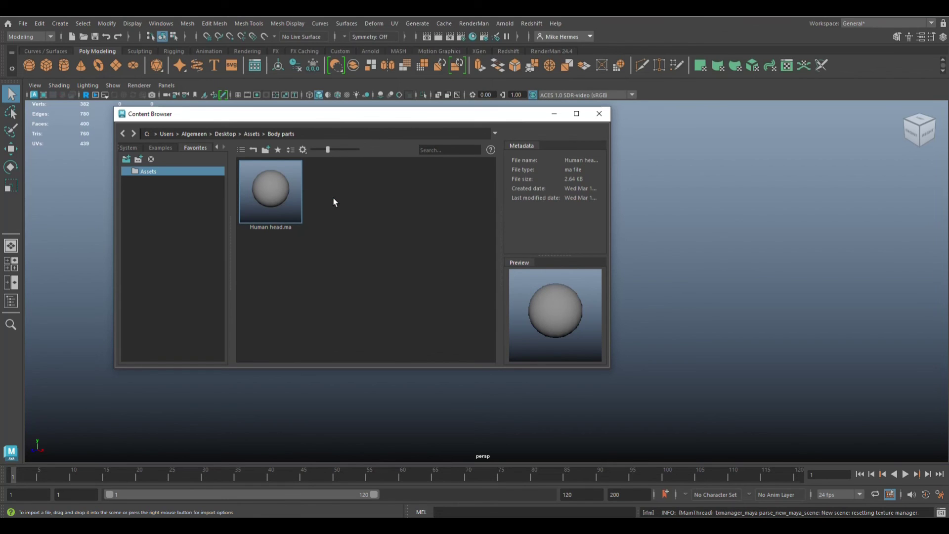
left_click_drag(473, 119, 691, 183)
Close the Content Browser, select the imported Human head sphere and zoom in on it.
left_click(824, 178)
scroll(524, 310, "up", 3)
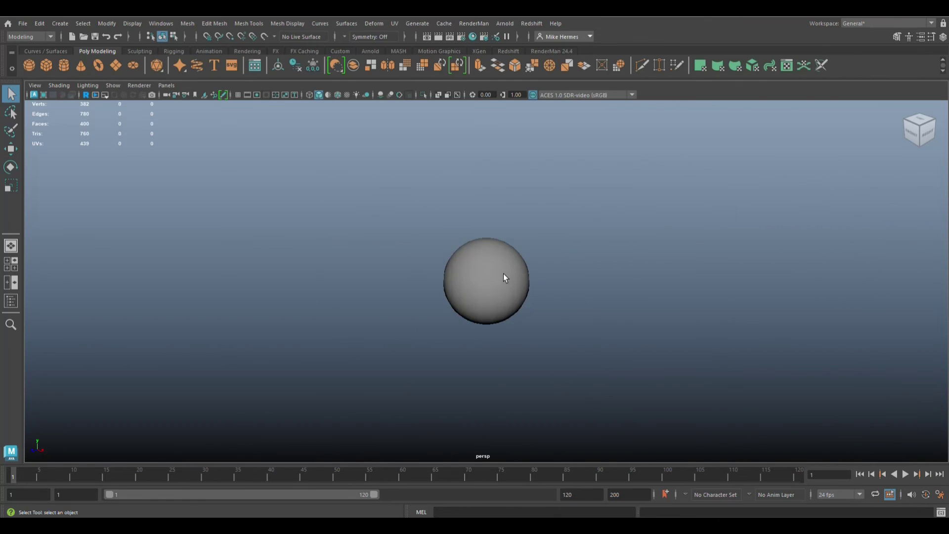
left_click(503, 274)
scroll(612, 322, "up", 4)
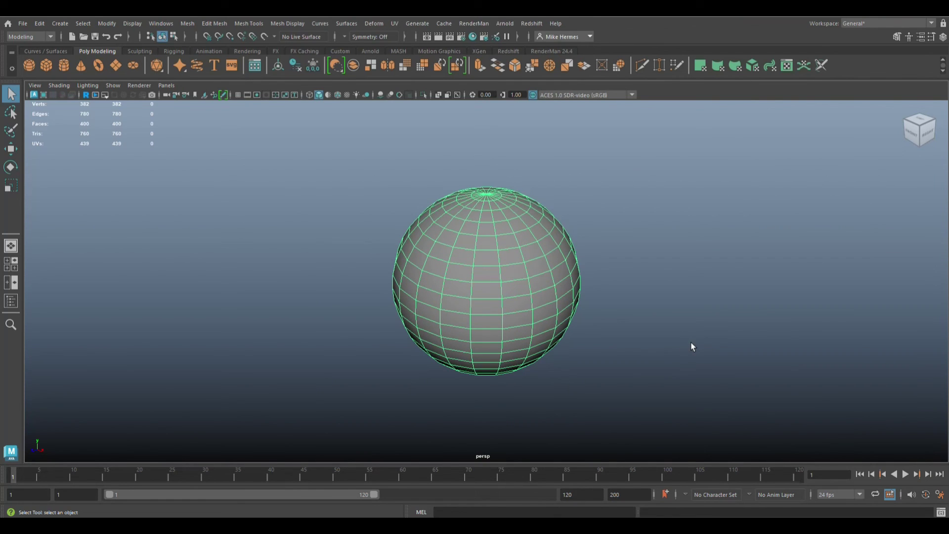